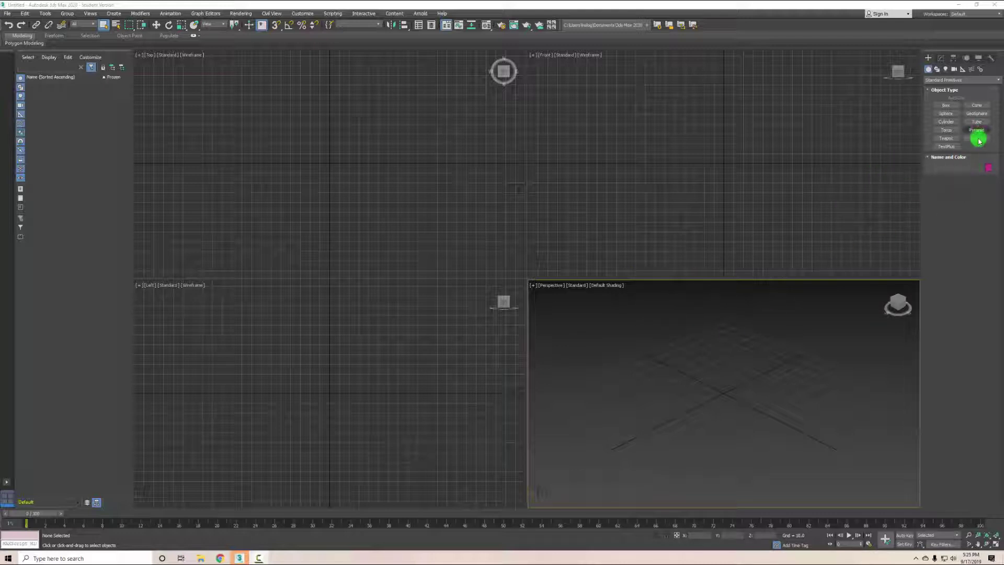
Draw a tall box, Box001, on the grid, then maximize and frame the Perspective view
click(946, 106)
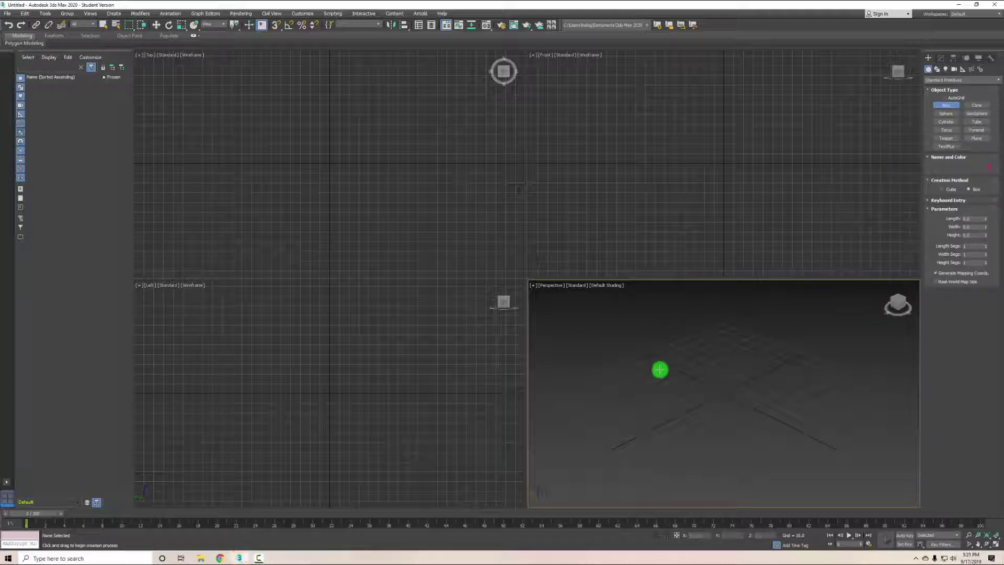
drag(659, 369, 669, 434)
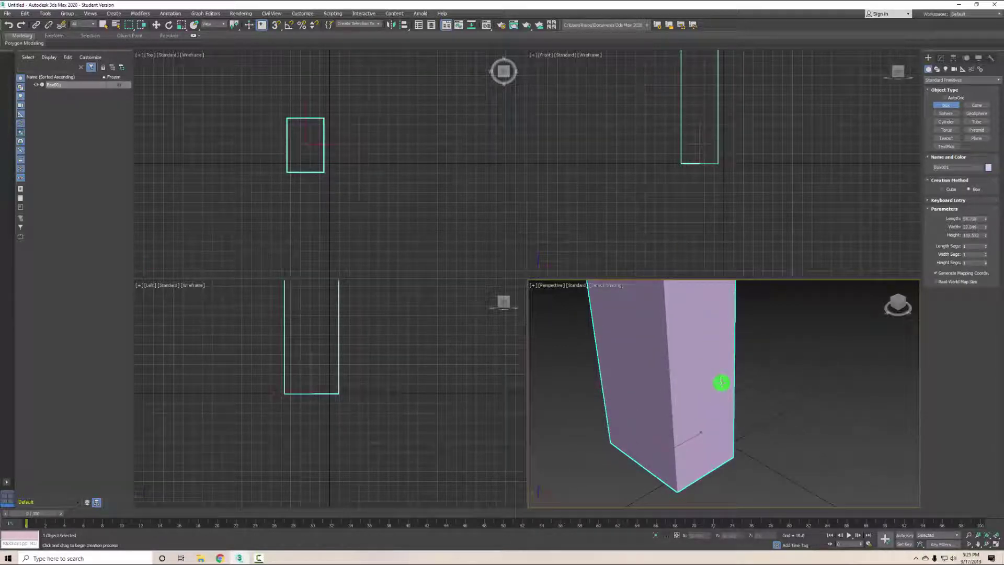
key(alt+w)
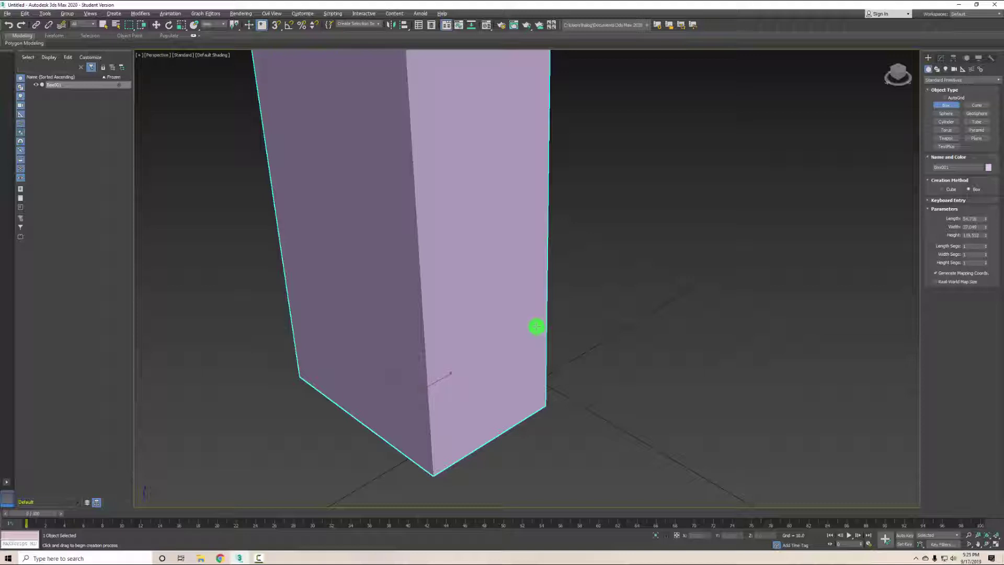
key(z)
alt+middle_drag(603, 308, 604, 275)
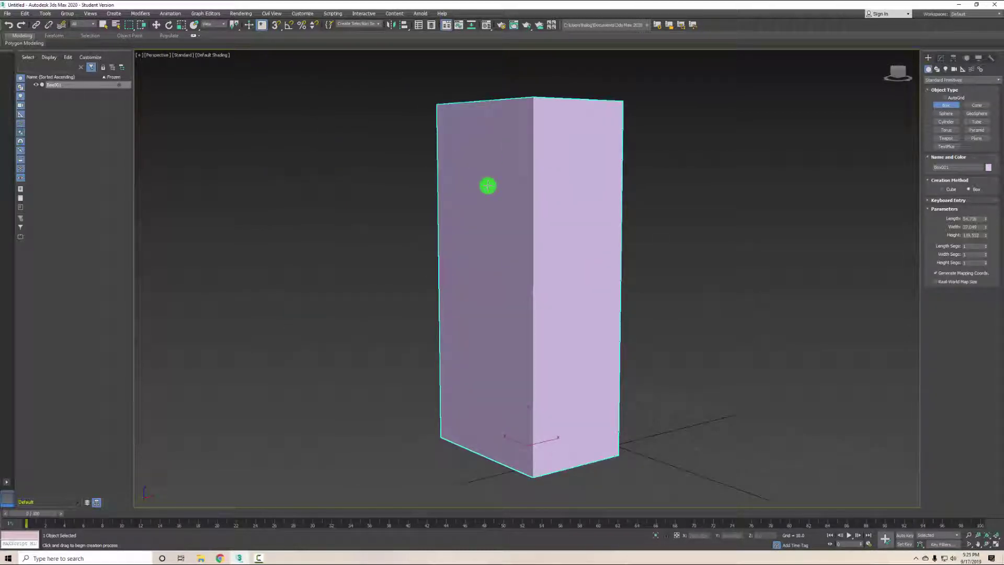
Turn on Edged Faces and give the box 6 length, 6 width and 7 height segments
click(213, 50)
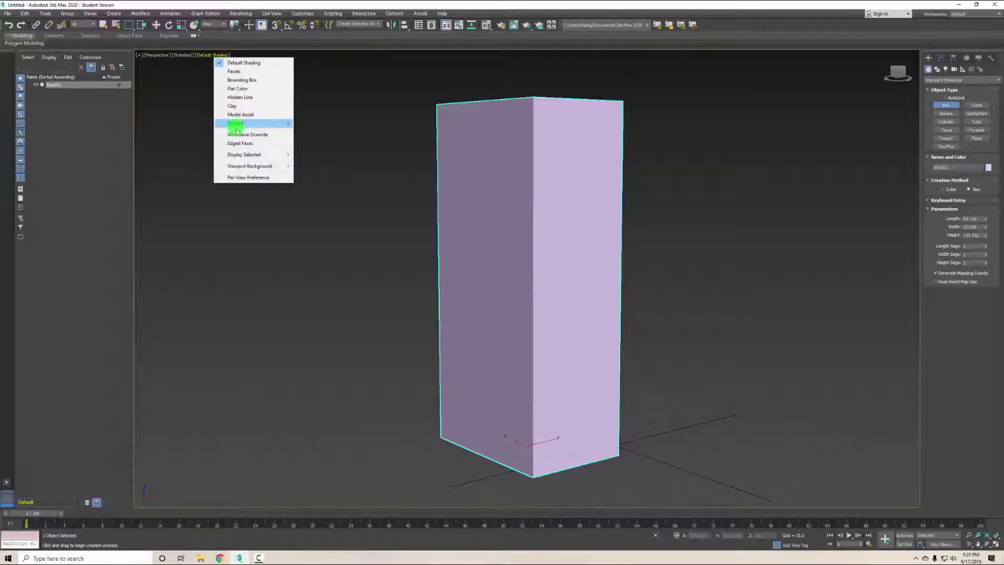
click(242, 146)
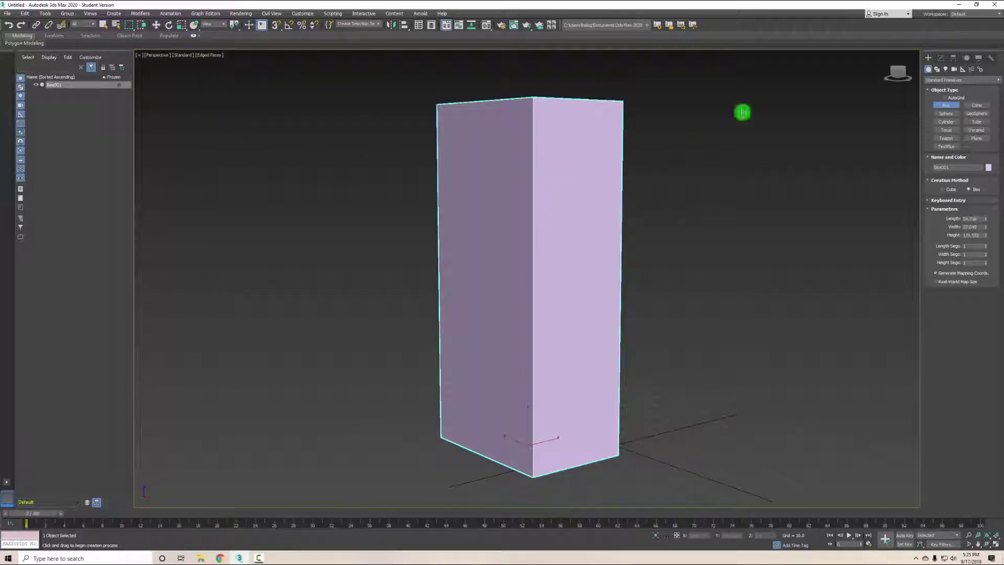
click(941, 58)
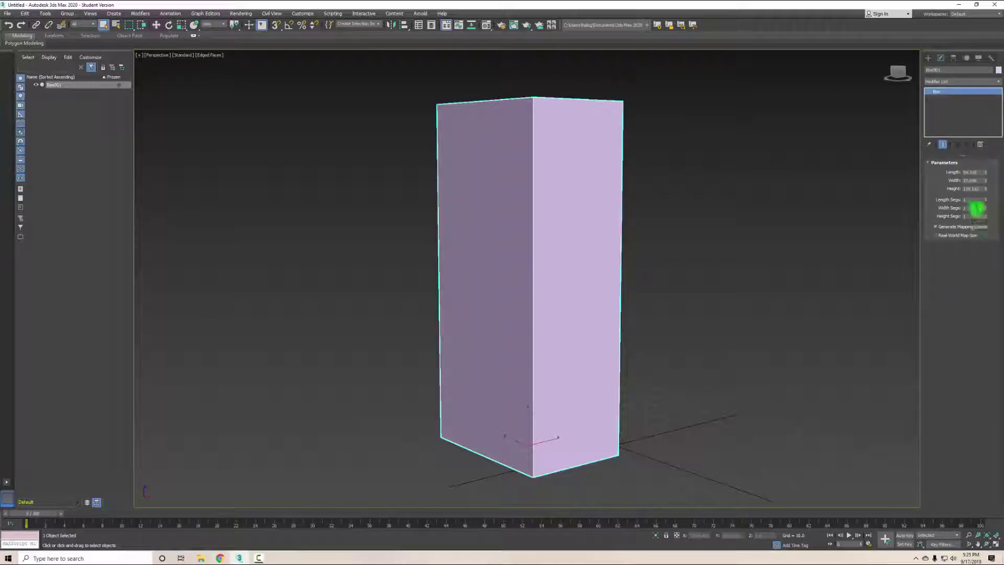
double_click(972, 199)
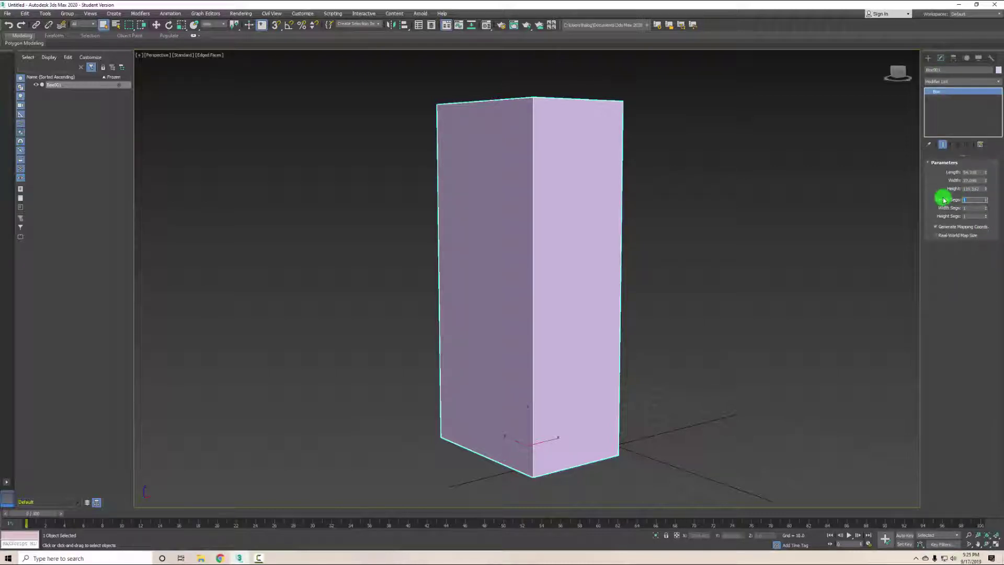
text(6)
key(Tab)
text(6)
key(Tab)
text(5)
key(Return)
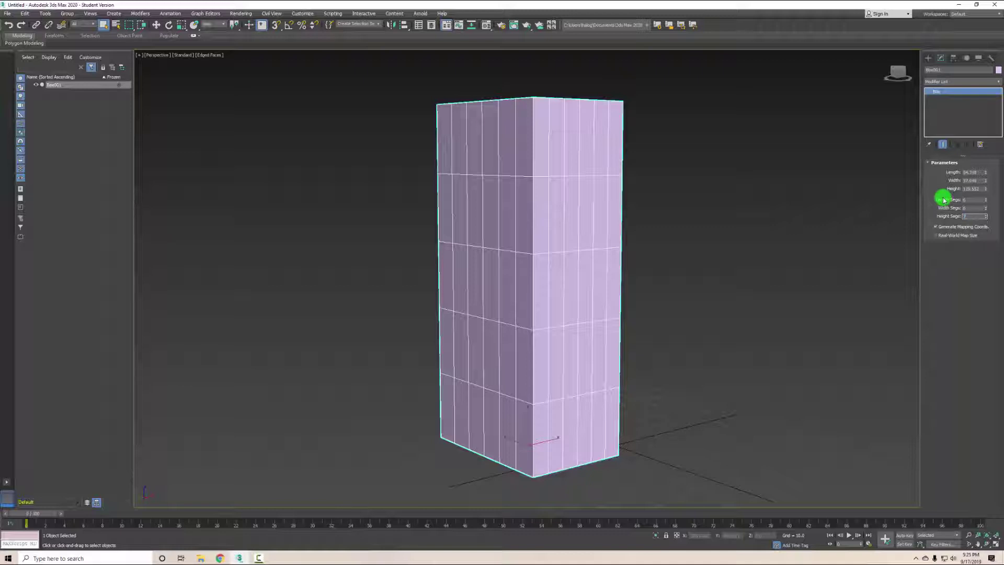
key(Return)
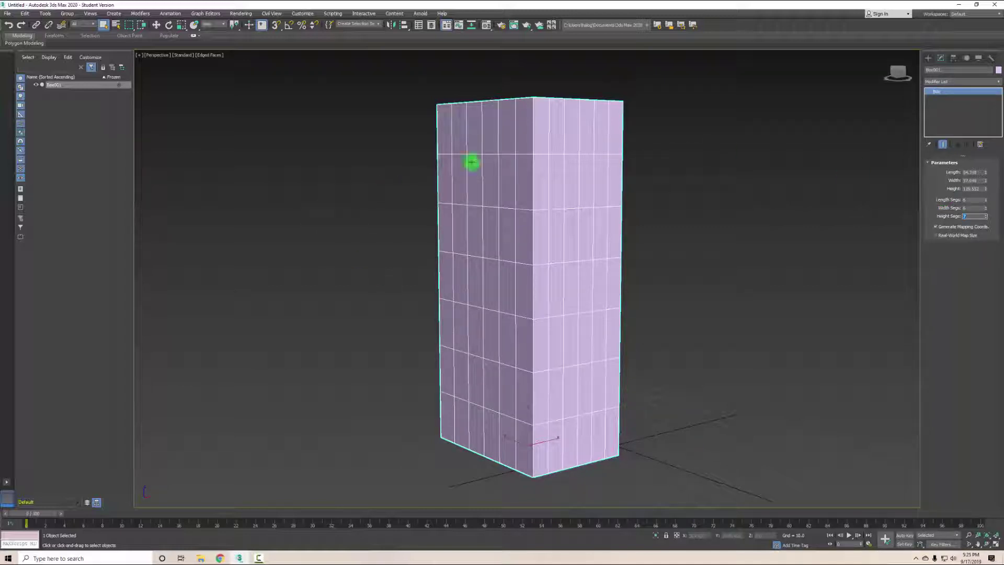
Convert the box to an Editable Poly
alt+middle_drag(643, 187, 359, 193)
right_click(511, 209)
mouse_move(551, 289)
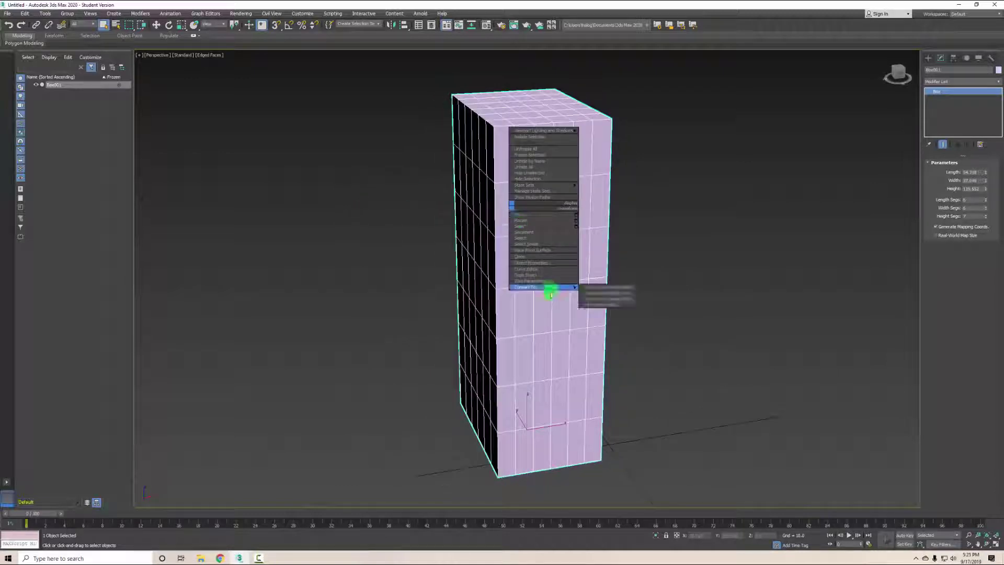
click(607, 293)
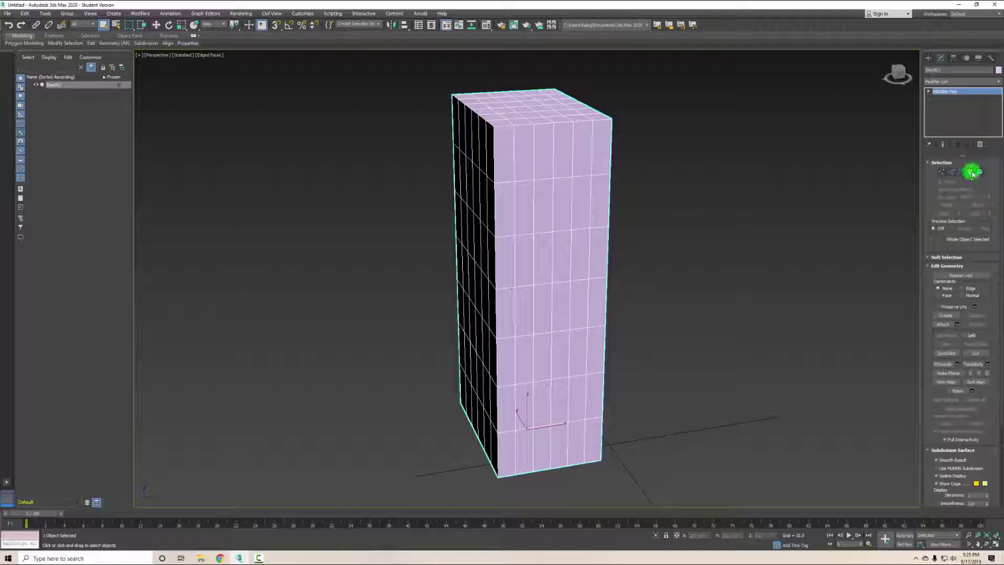
Enter Polygon mode and marquee-select the upper rows of faces in Front view
click(972, 174)
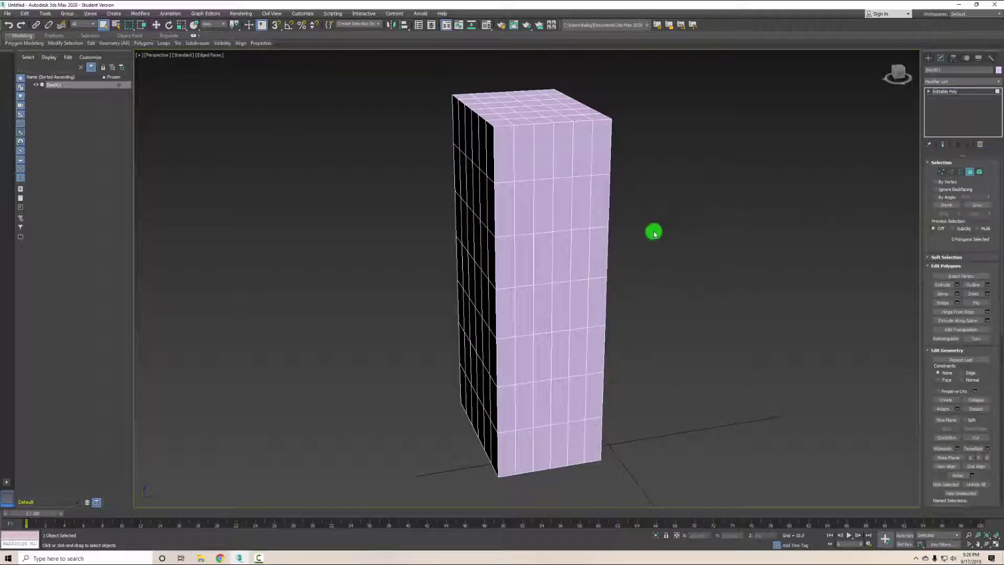
alt+middle_drag(655, 231, 642, 220)
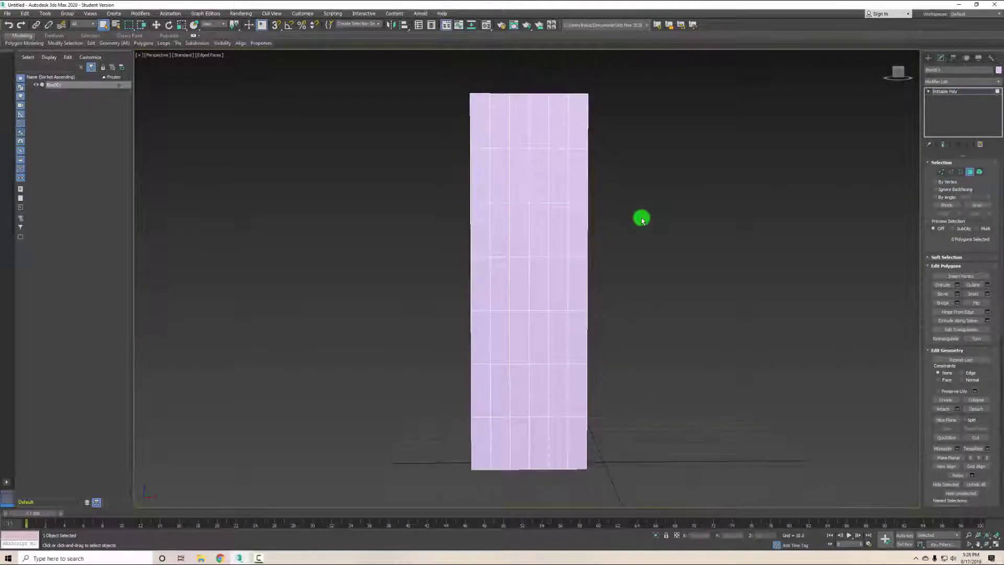
key(f)
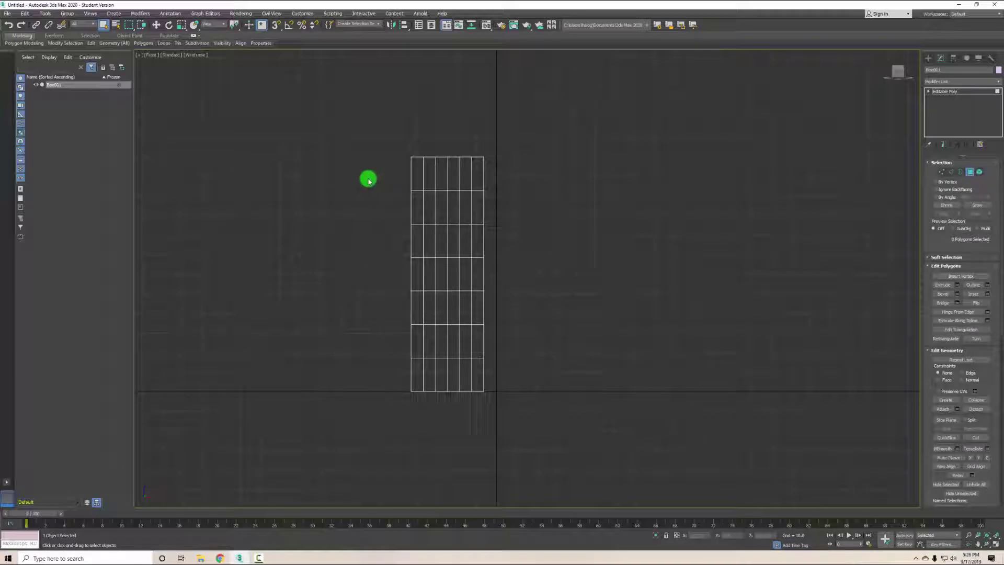
drag(502, 350, 523, 340)
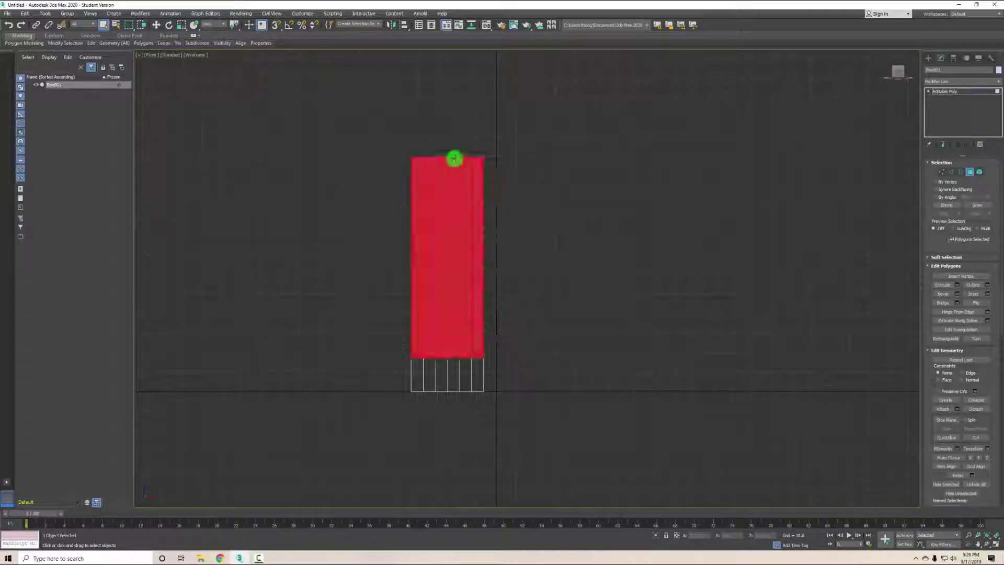
click(343, 121)
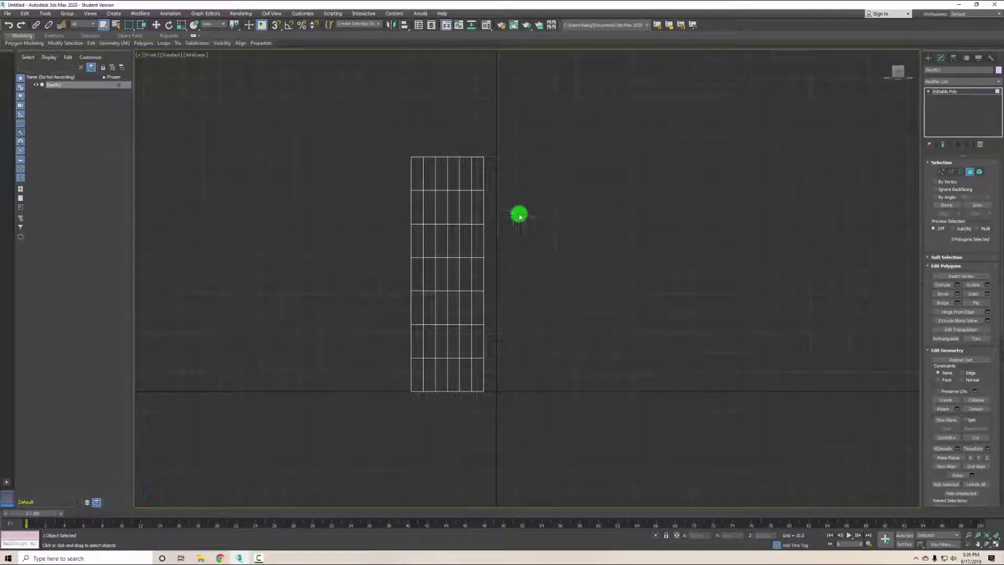
drag(585, 330, 575, 345)
In Perspective, reselect all side polygons above the bottom row and check them from an angle
key(p)
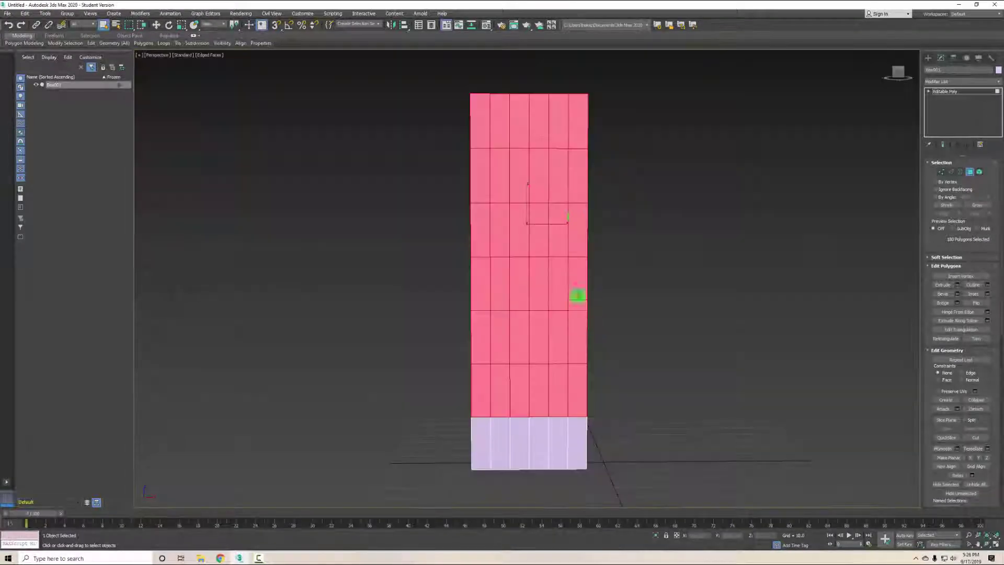
mouse_move(719, 207)
alt+middle_down()
mouse_move(675, 246)
mouse_move(708, 225)
mouse_move(715, 205)
alt+middle_up()
click(629, 195)
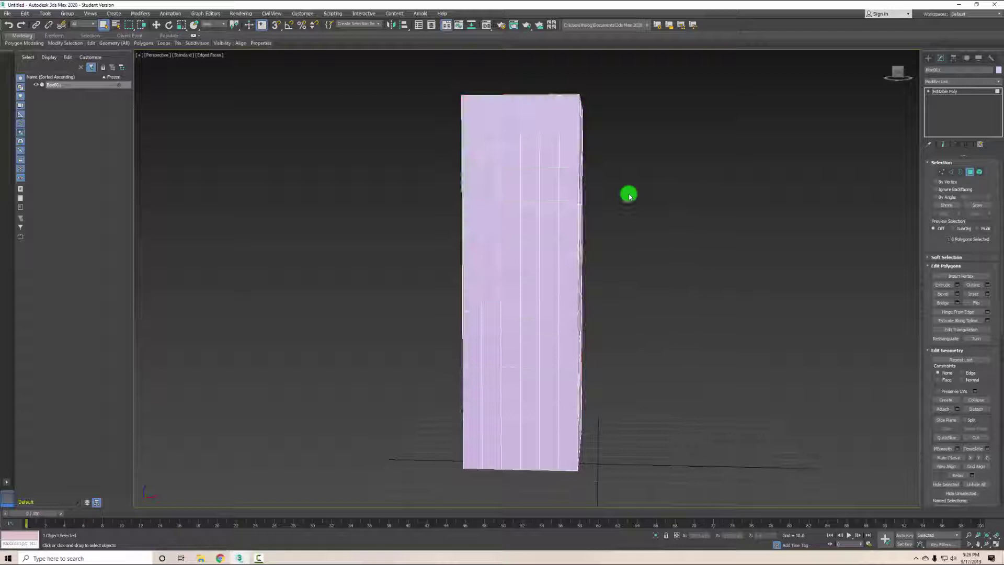
drag(660, 340, 669, 380)
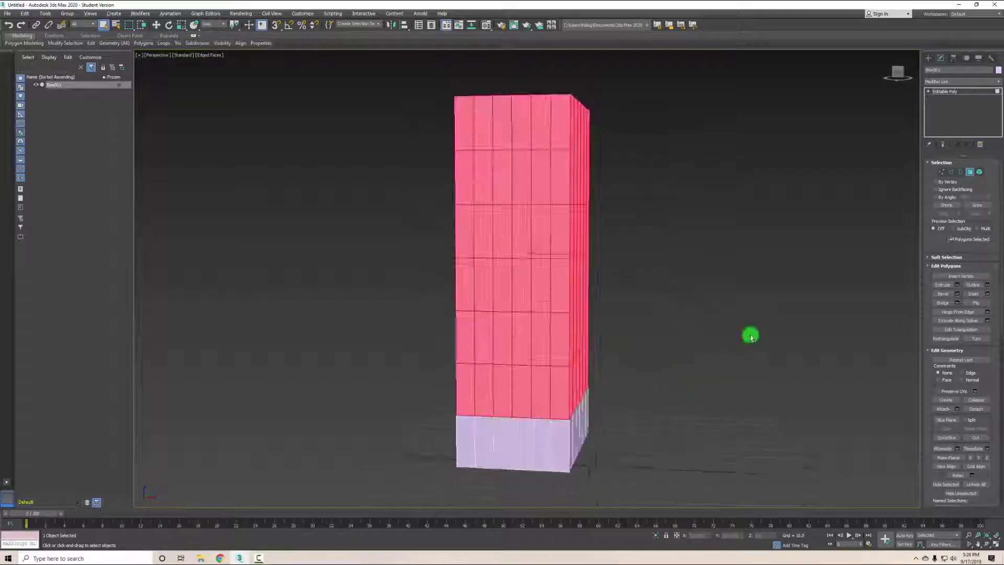
alt+middle_drag(750, 336, 550, 337)
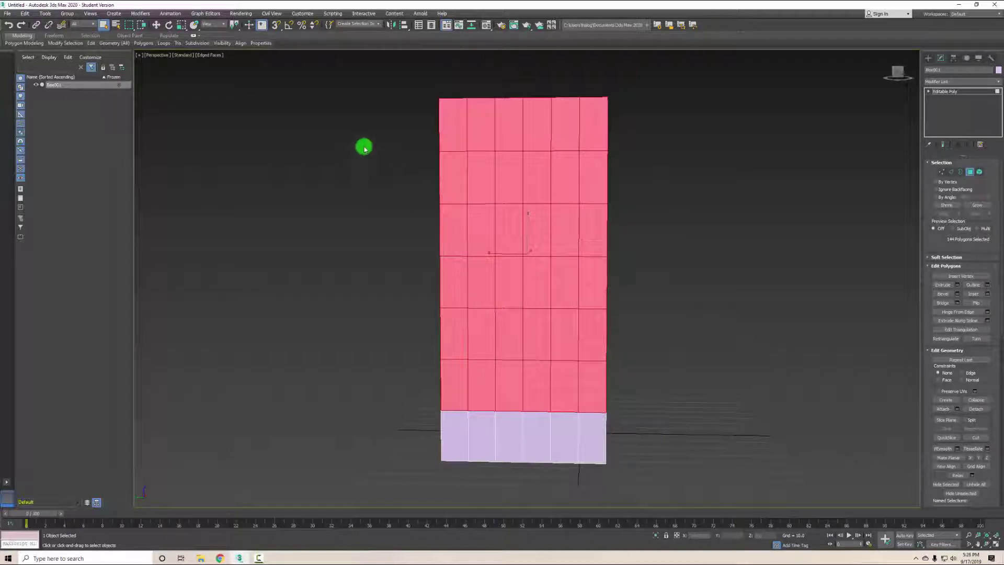
drag(737, 408, 744, 415)
alt+middle_drag(742, 271, 701, 229)
click(706, 250)
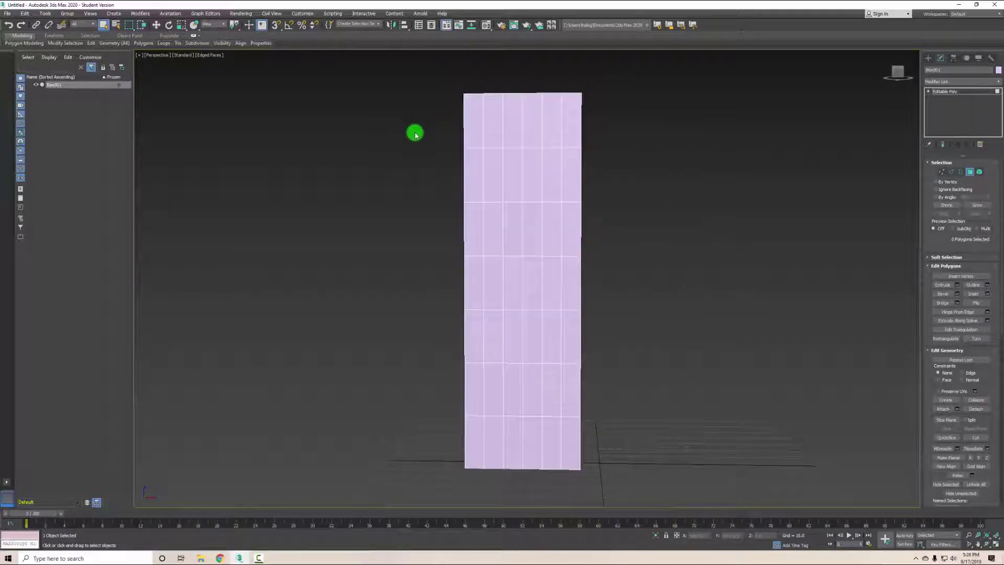
drag(688, 382, 688, 383)
alt+middle_drag(688, 382, 483, 219)
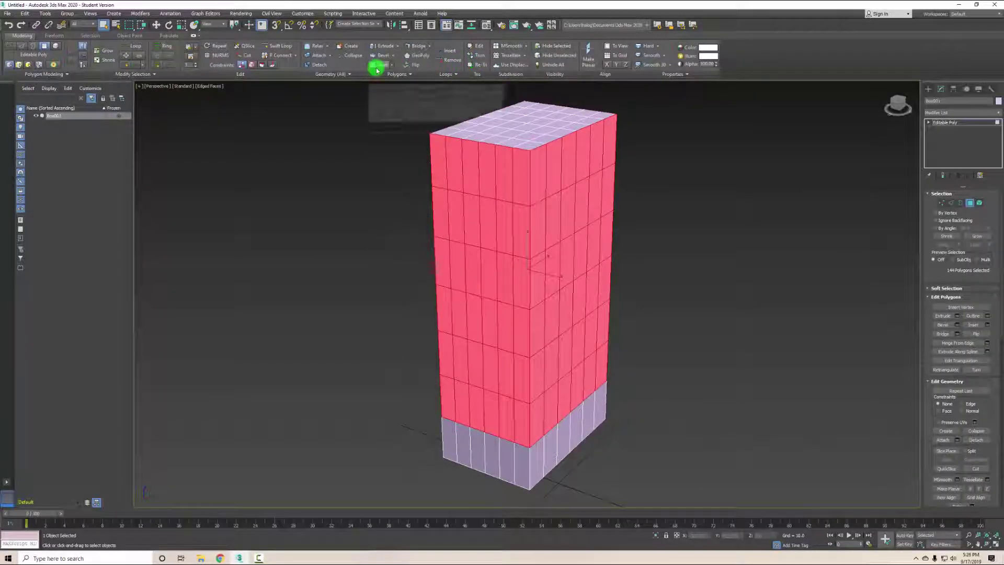
Inset the selected faces By Polygon with an amount of about 1.249 for thin window frames
click(375, 66)
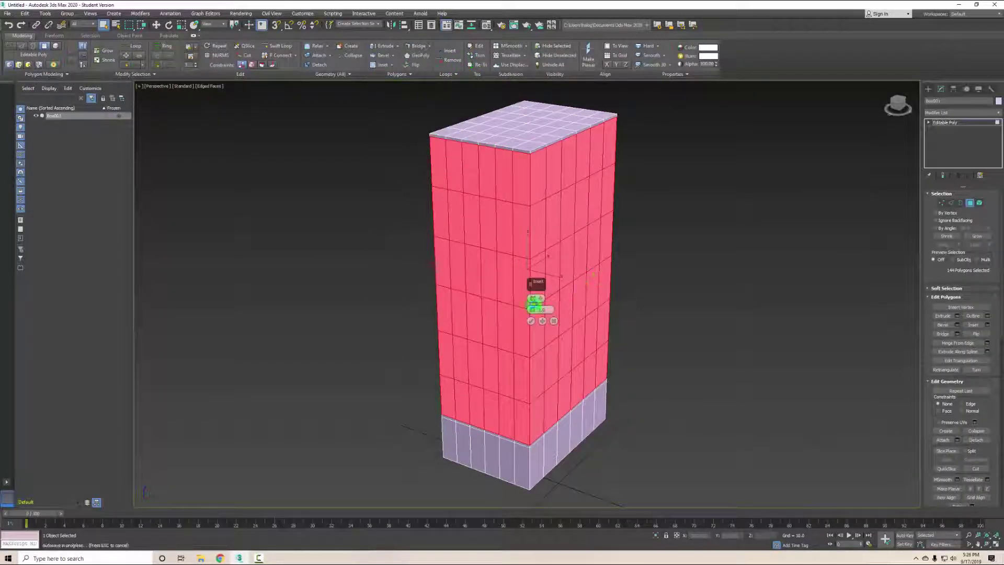
click(535, 298)
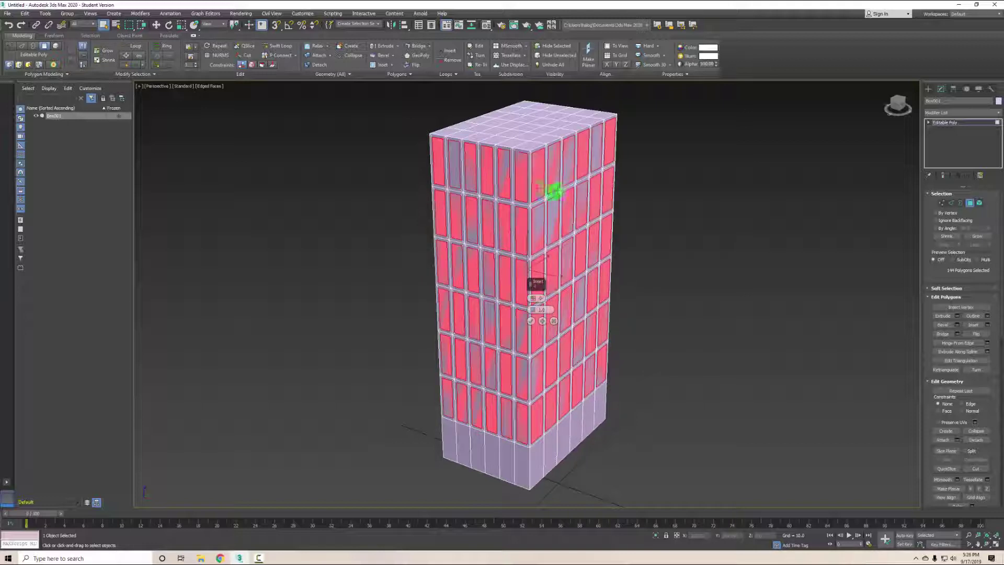
click(532, 300)
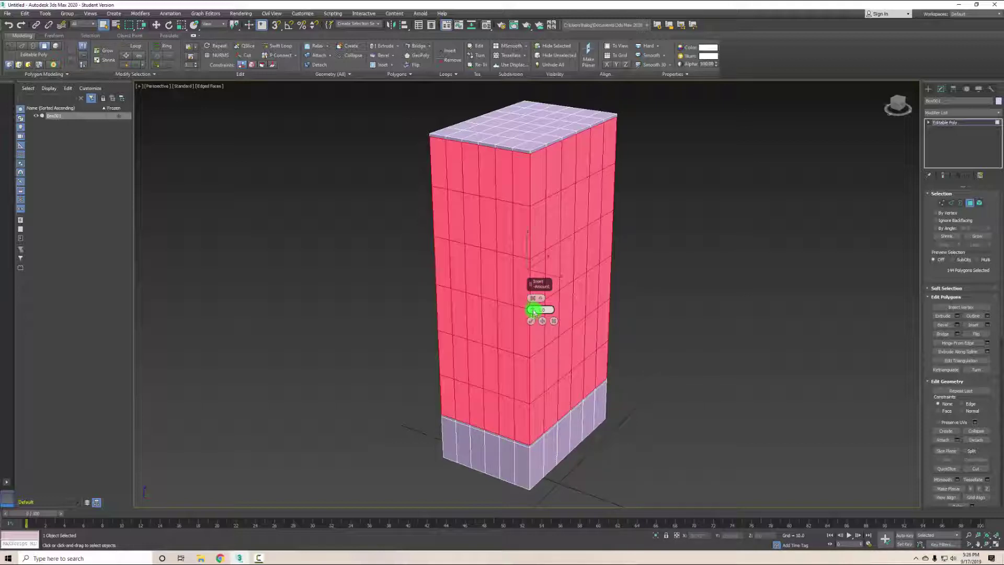
drag(532, 310, 537, 247)
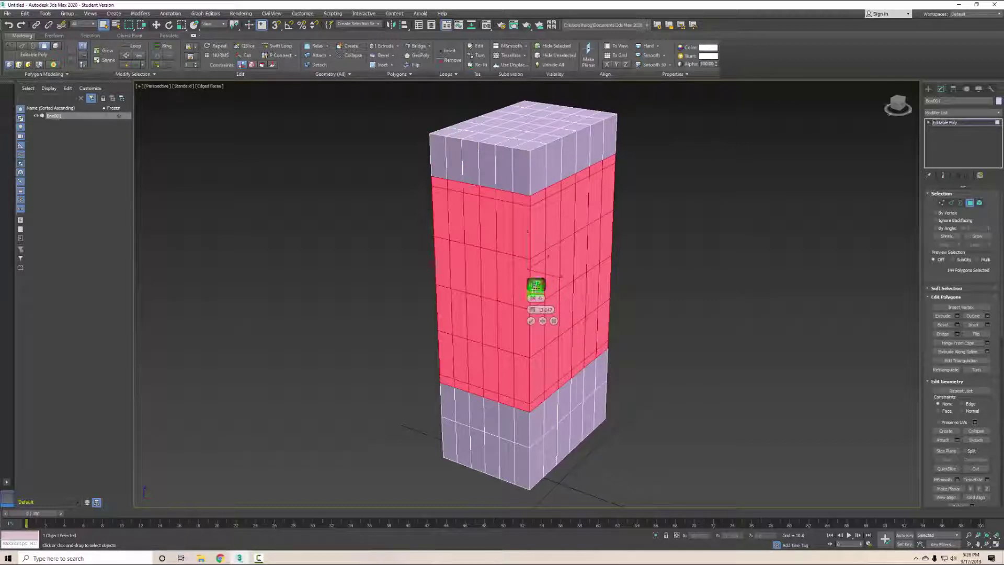
click(534, 300)
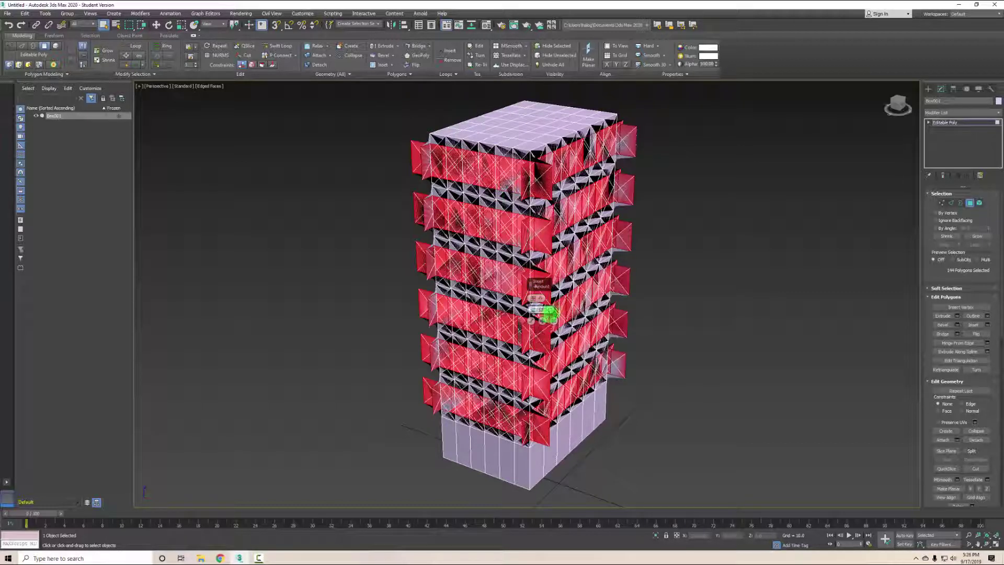
drag(534, 313, 513, 184)
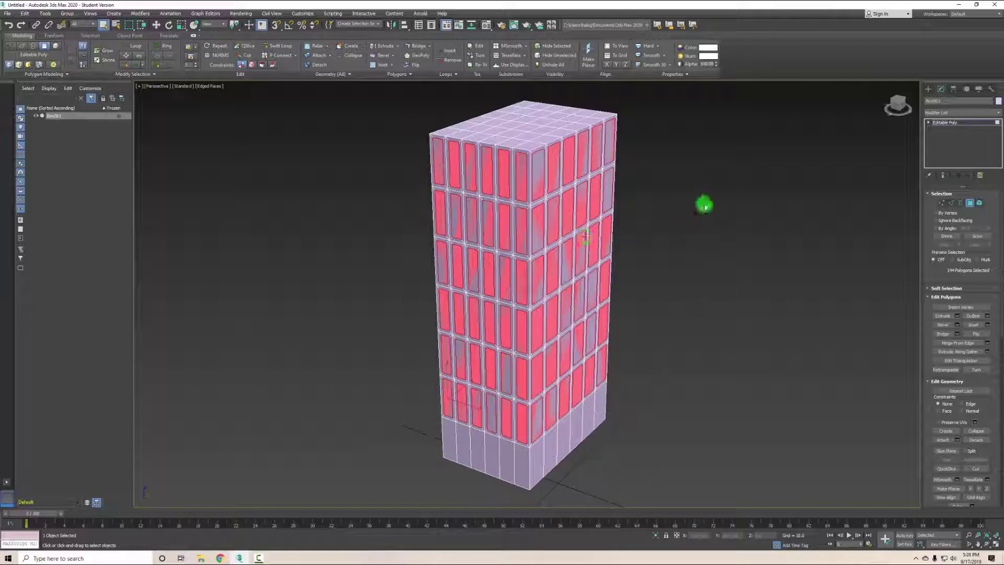
mouse_move(685, 200)
alt+middle_down()
mouse_move(685, 215)
mouse_move(713, 217)
mouse_move(694, 202)
alt+middle_up()
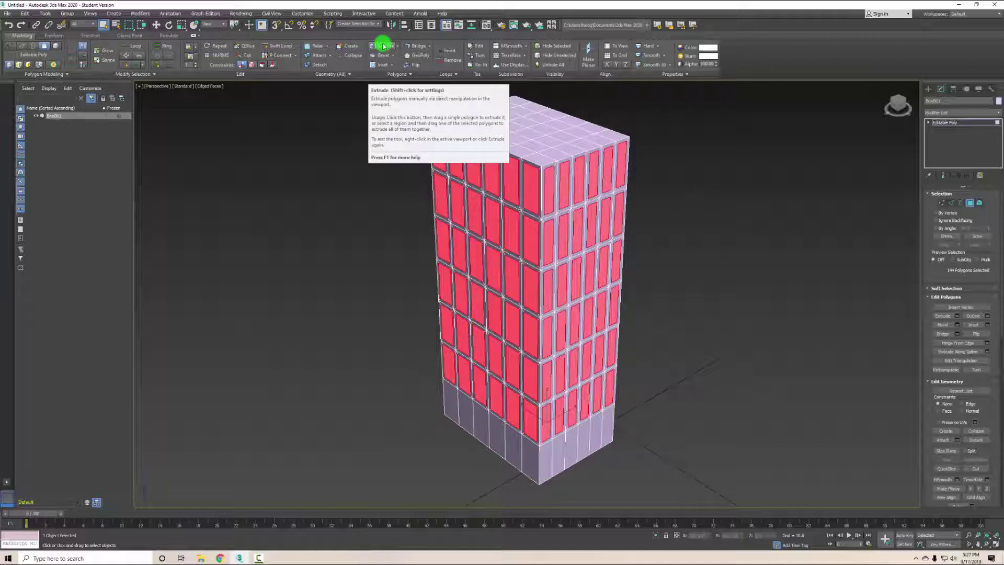
Extrude the framed window panels inward so they sit recessed behind their frames
click(383, 46)
drag(581, 182, 582, 184)
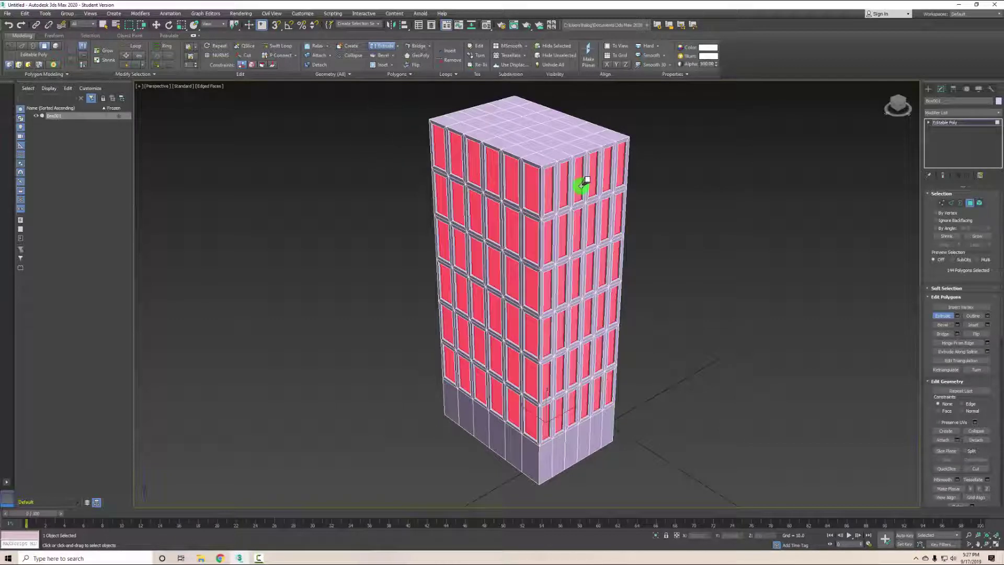
alt+middle_drag(600, 204, 528, 186)
scroll(636, 177, up, 5)
scroll(730, 178, down, 6)
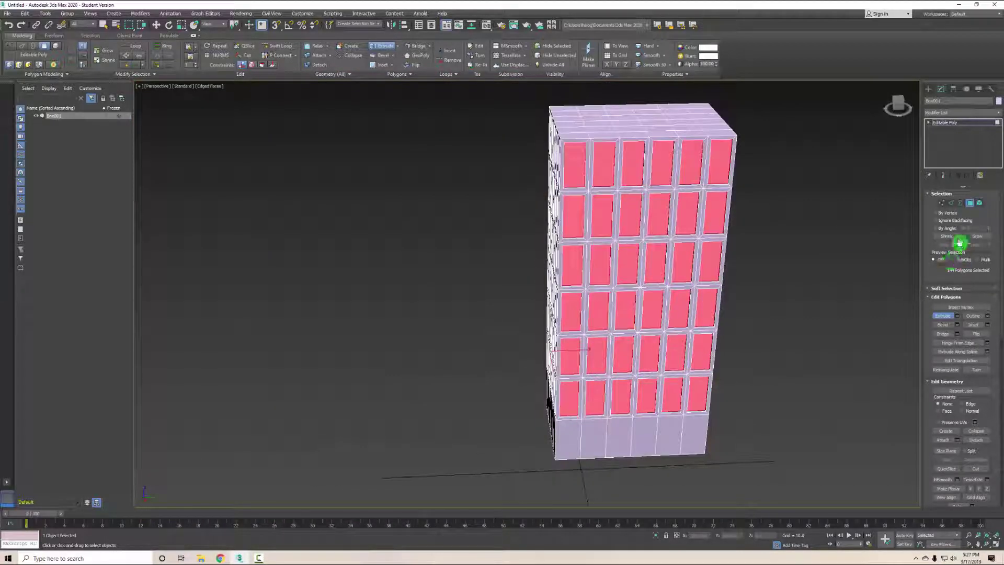
Exit Polygon mode, orbit around the tower, and open the Material Editor with M
click(972, 206)
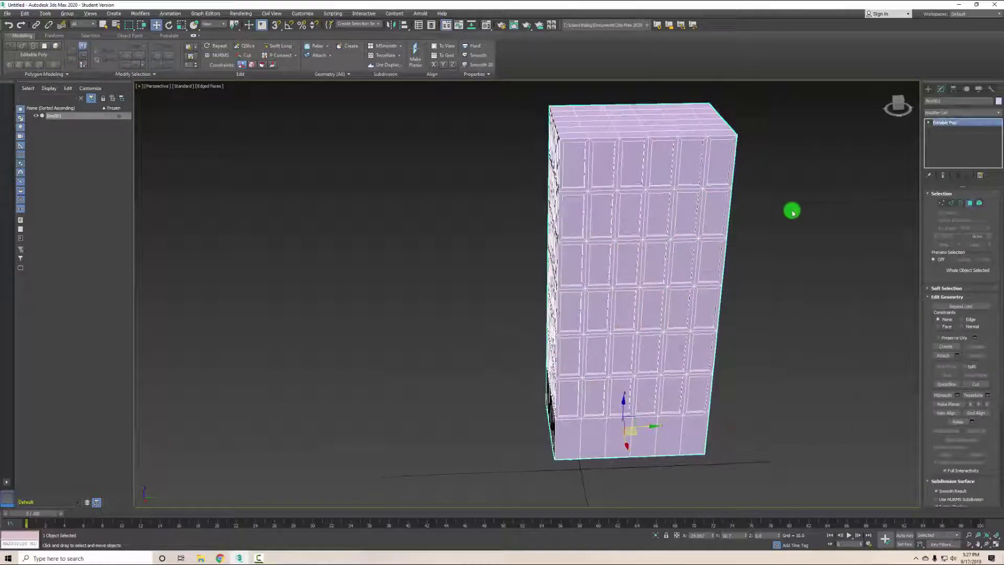
alt+middle_drag(791, 211, 476, 201)
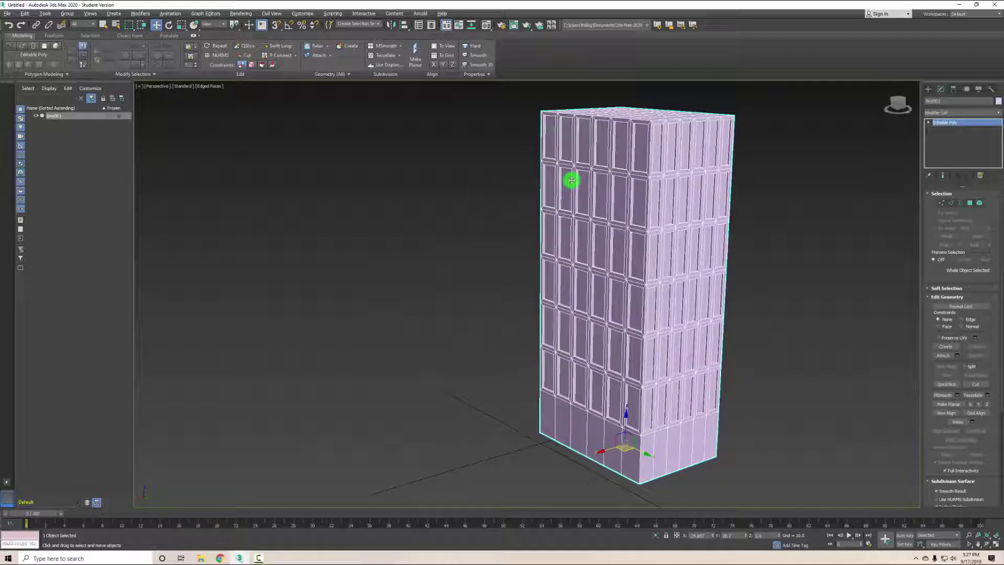
alt+middle_drag(571, 180, 533, 198)
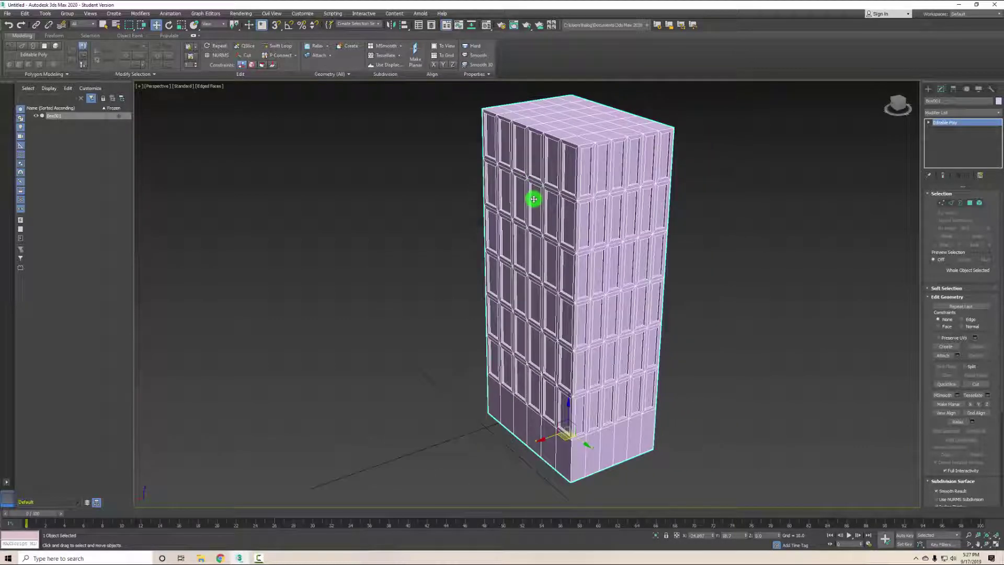
key(m)
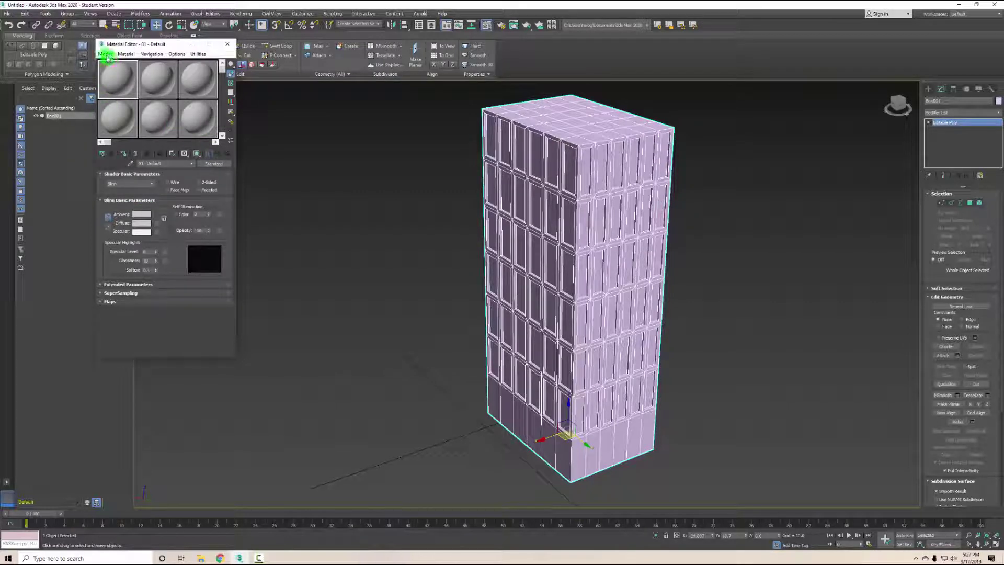
Switch the Material Editor back to Compact mode and drag the 01 - Default slot onto the building
click(106, 55)
click(114, 73)
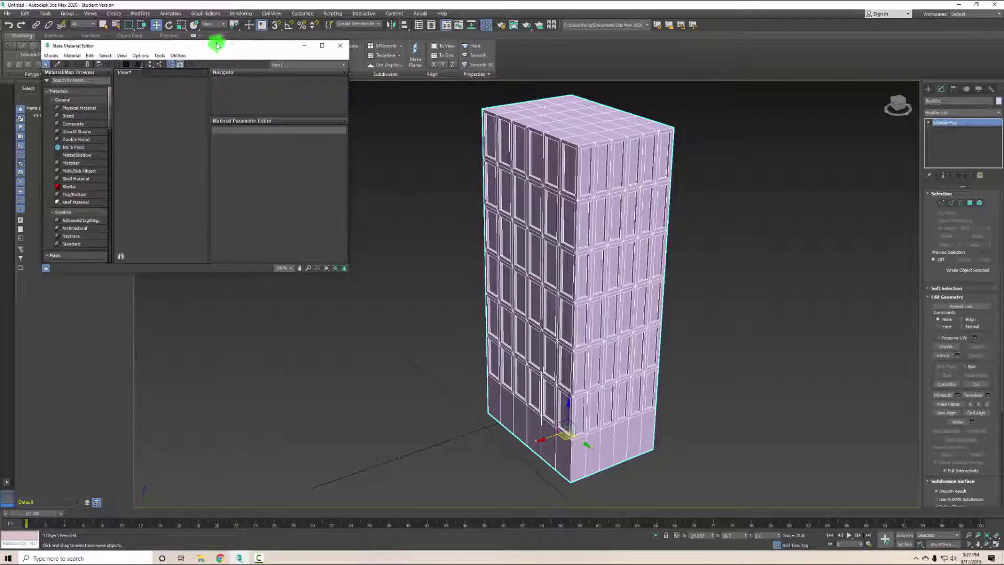
drag(232, 54, 273, 118)
click(93, 119)
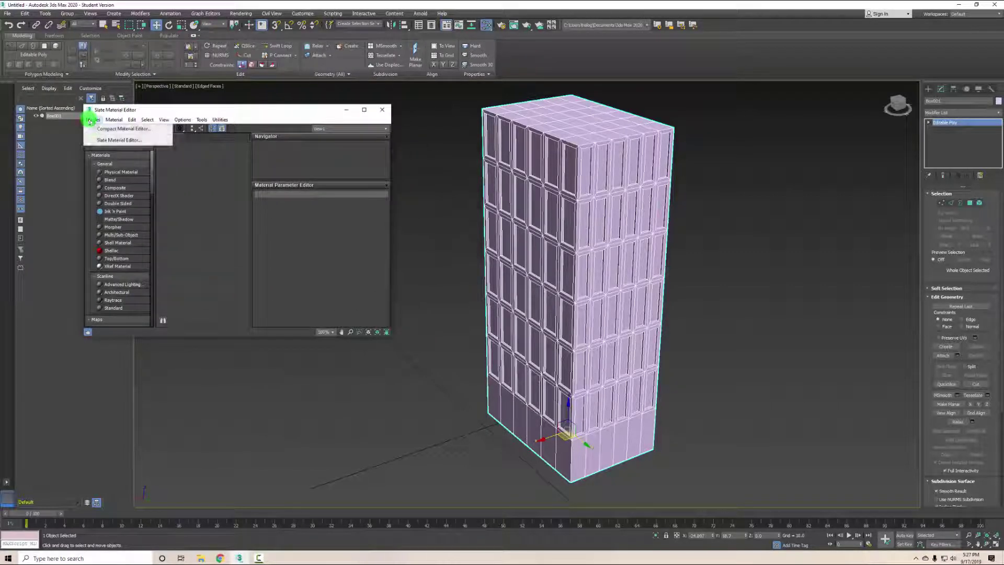
click(100, 129)
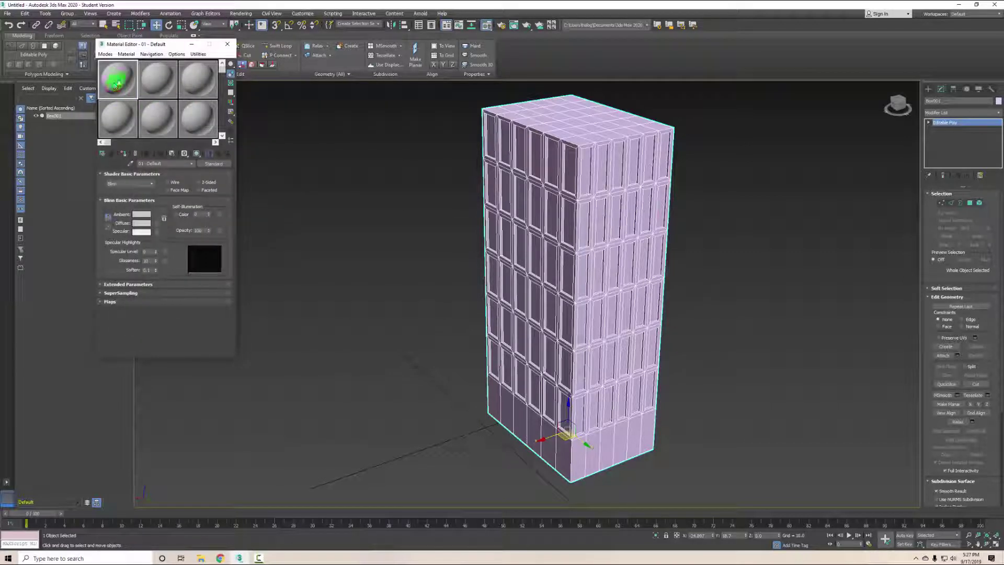
drag(126, 79, 126, 153)
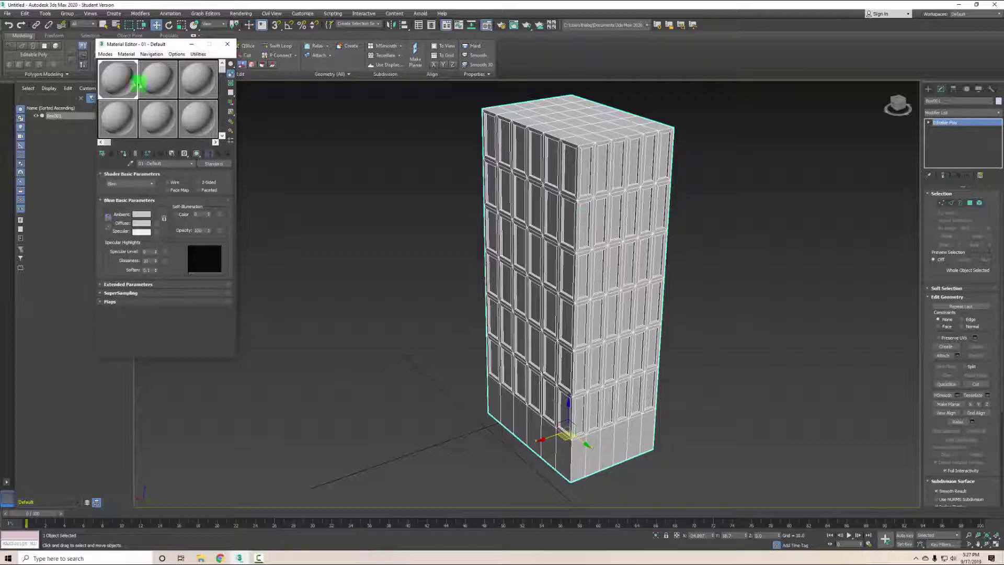
drag(121, 78, 806, 213)
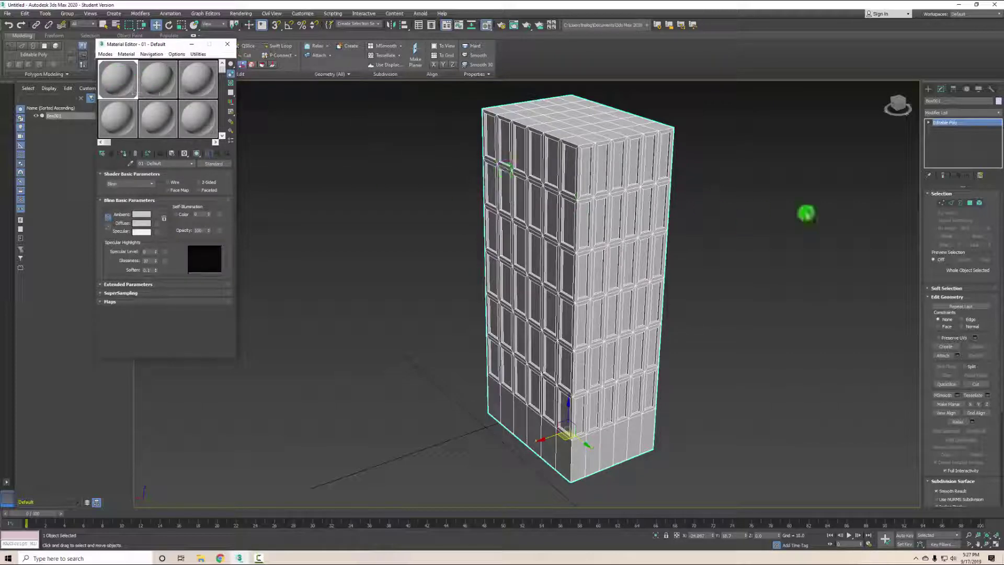
Assign material 02 - Default with diffuse colour 150,217,229 to the window polygons
click(974, 204)
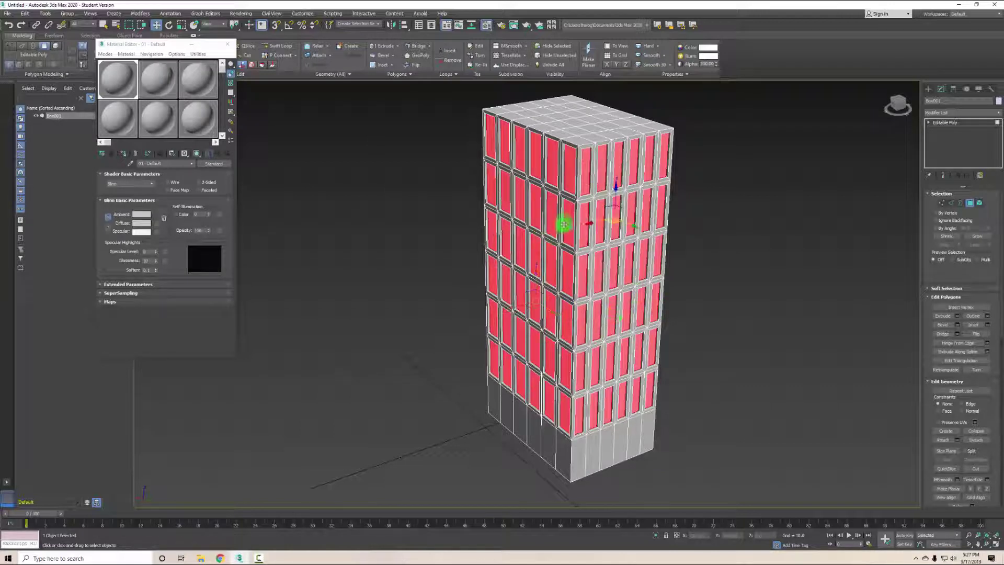
click(159, 74)
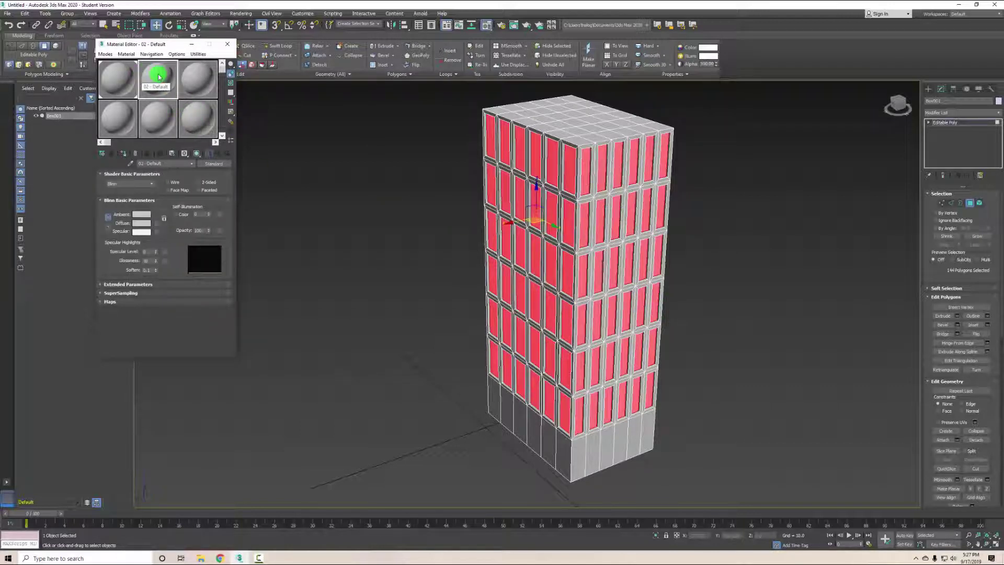
click(141, 223)
mouse_move(198, 101)
mouse_down()
mouse_move(190, 67)
mouse_move(225, 81)
mouse_up()
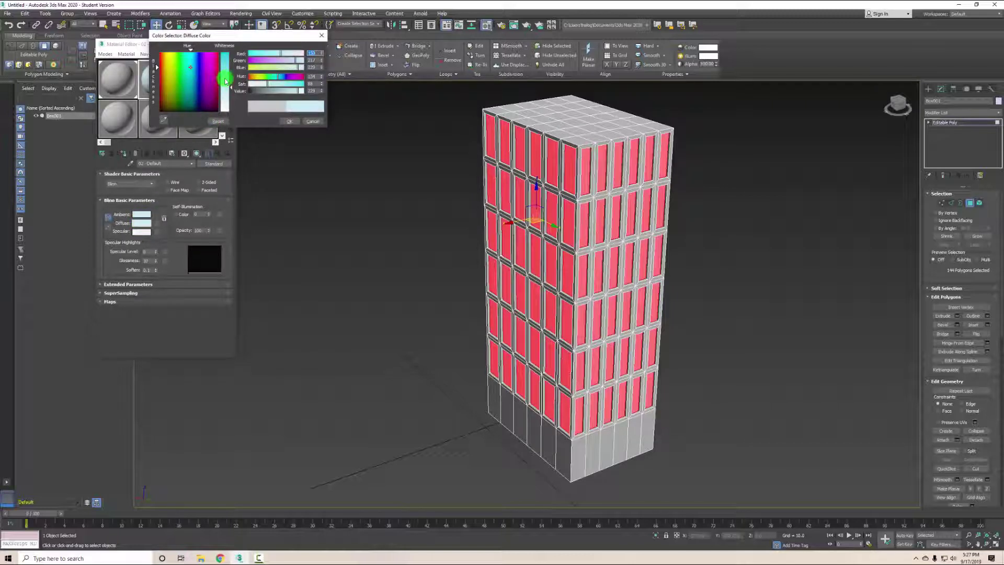
click(289, 126)
click(118, 150)
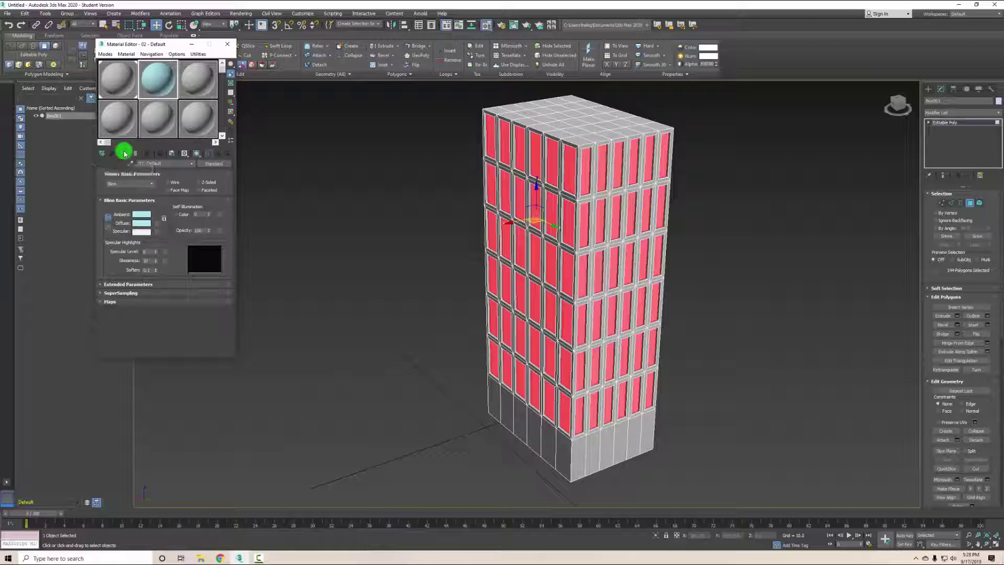
click(970, 208)
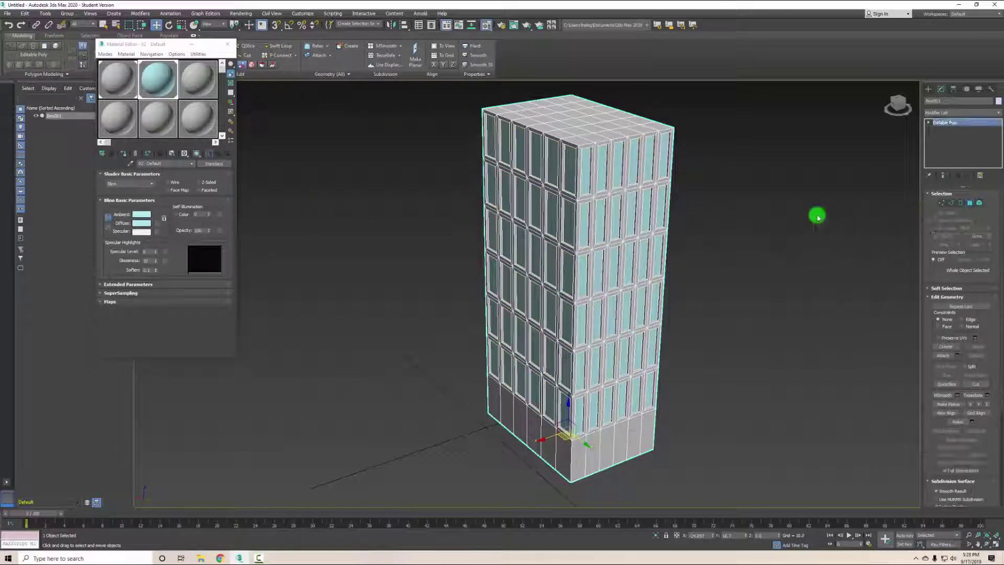
alt+middle_drag(764, 231, 672, 212)
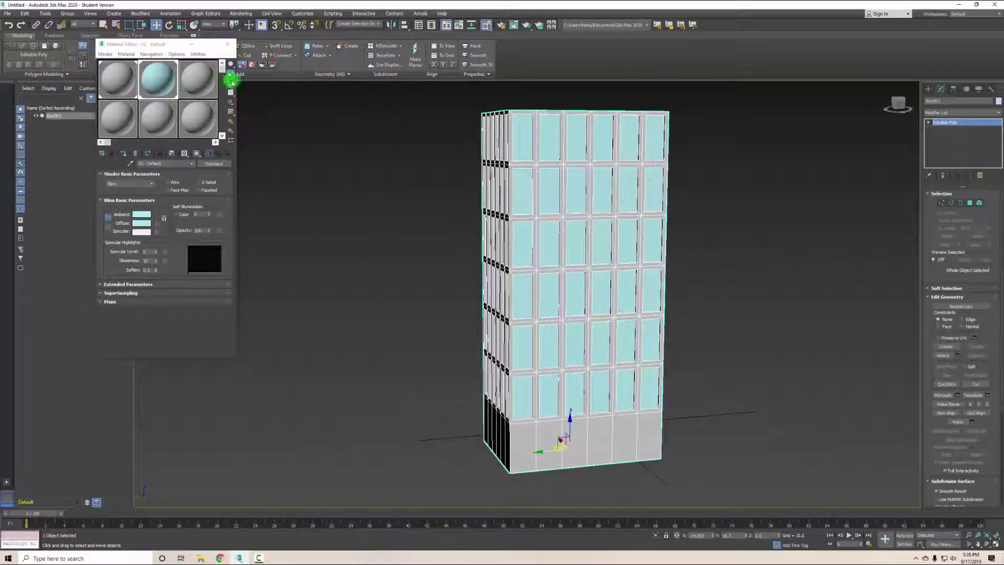
Close the Material Editor and turn off Edged Faces for plain shading
click(199, 44)
click(199, 86)
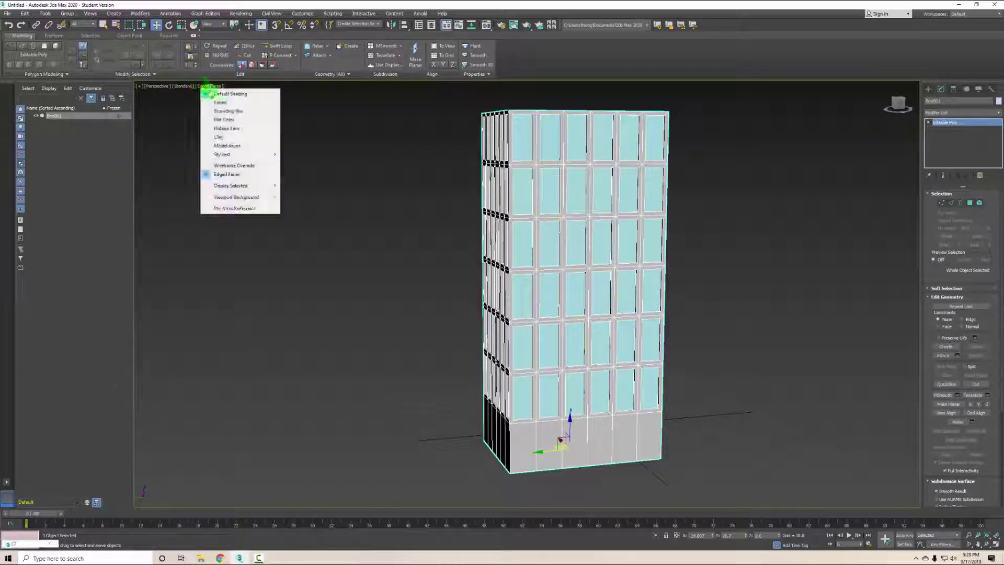
click(230, 174)
mouse_move(695, 235)
alt+middle_down()
mouse_move(332, 235)
mouse_move(285, 252)
mouse_move(311, 253)
alt+middle_up()
Scale the building to about 175% along X
key(r)
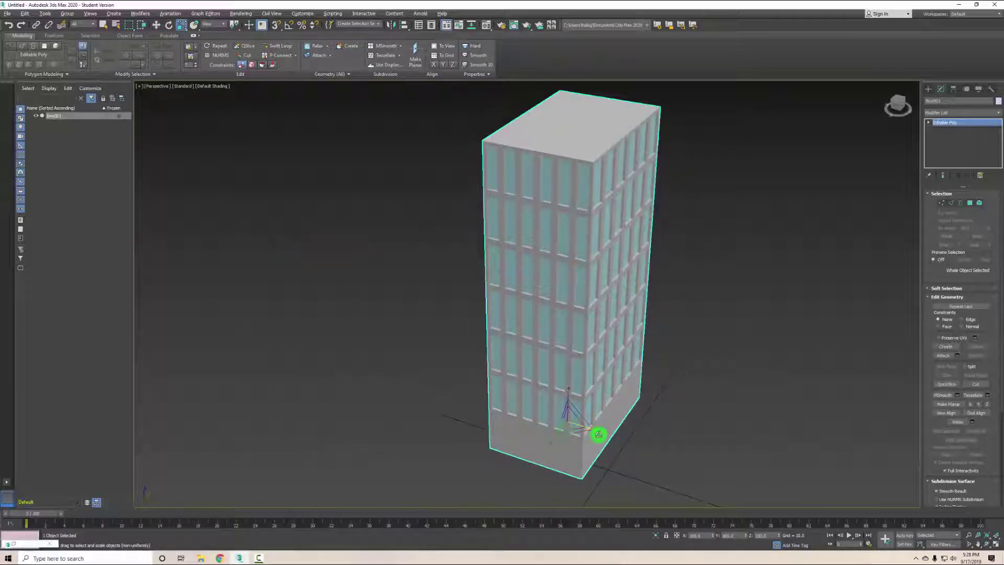
drag(603, 429, 624, 433)
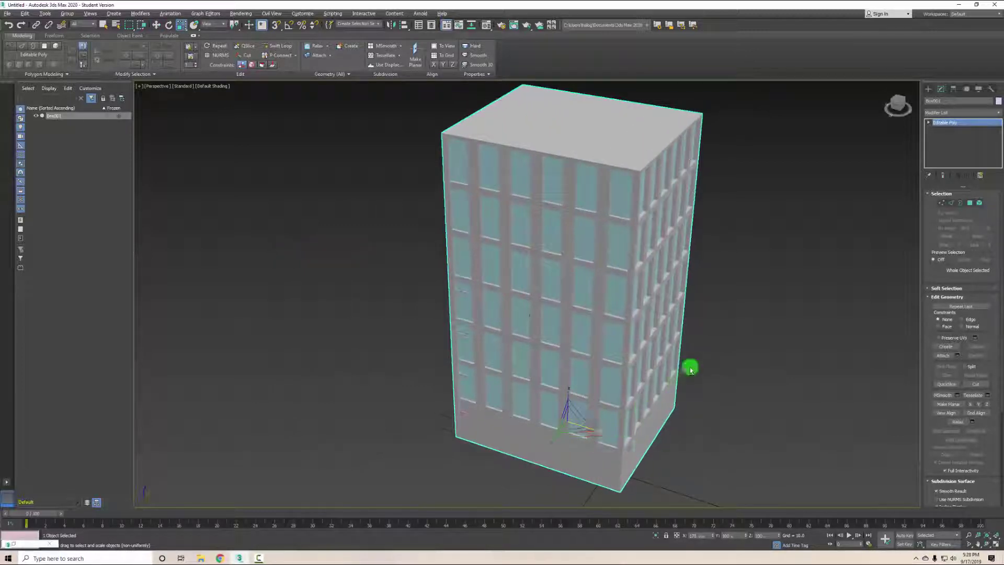
alt+middle_drag(690, 365, 688, 299)
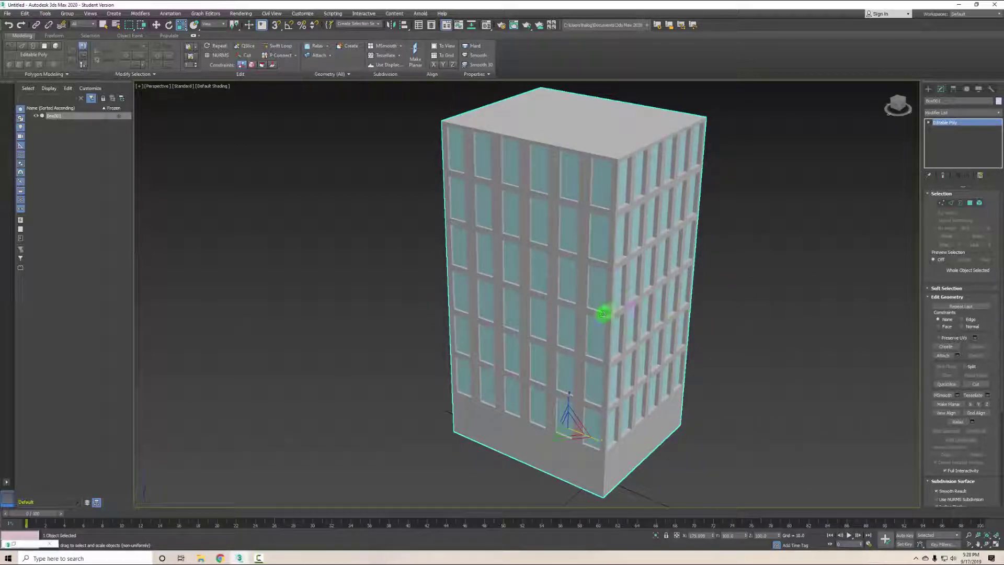
alt+middle_drag(638, 298, 622, 299)
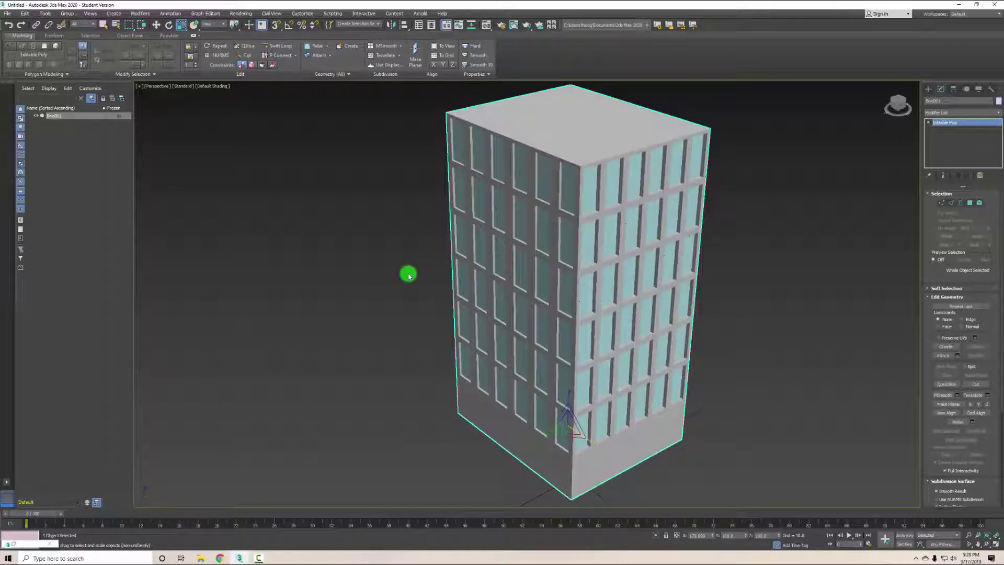